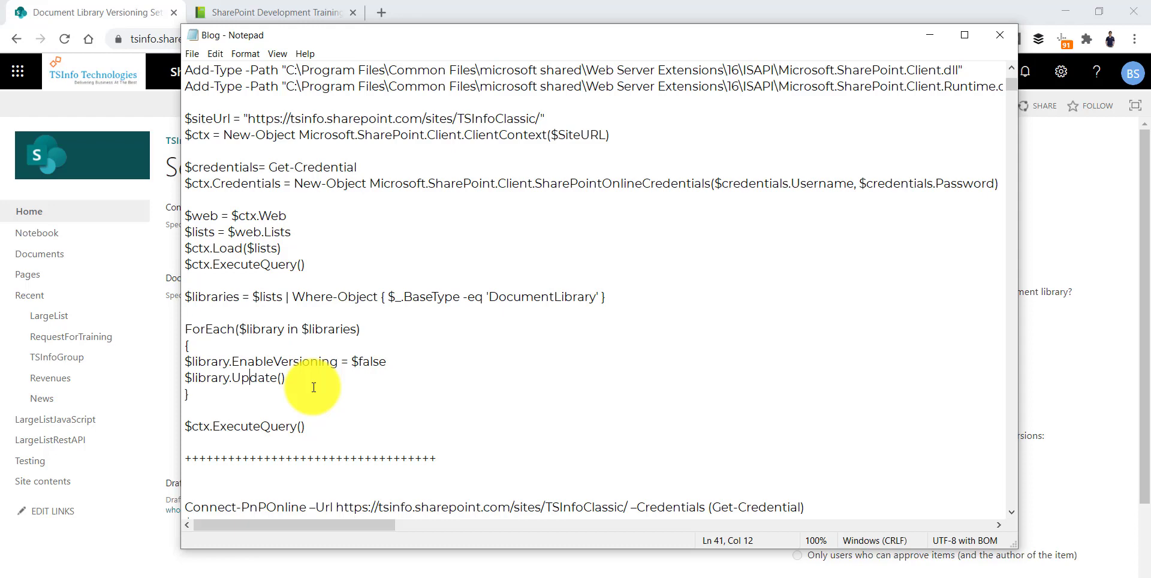
Scroll through the Blog notes' versioning-off CSOM and PnP scripts, then minimize Notepad.
scroll(383, 330, up, 3)
scroll(367, 299, down, 2)
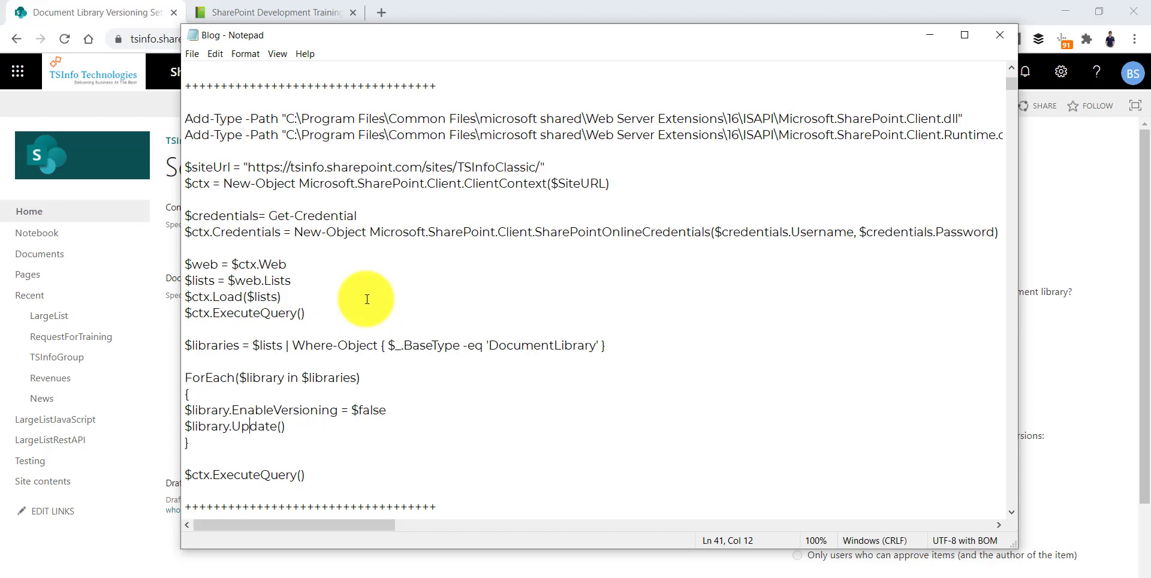
scroll(375, 222, down, 2)
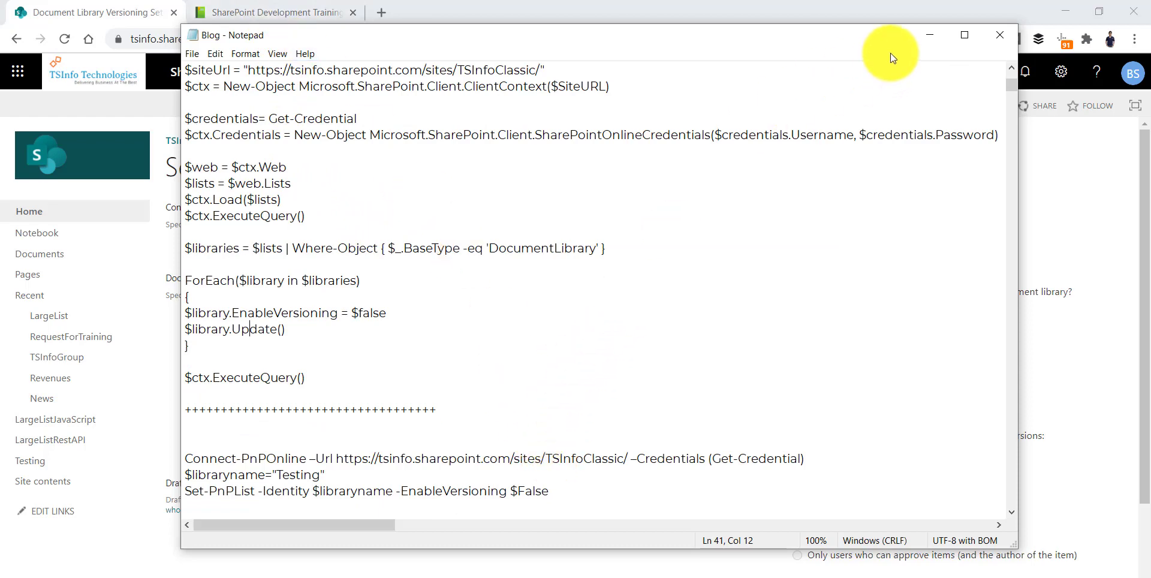
click(923, 36)
In PowerShell ISE, change EnableVersioning on line 11 from $False to $True.
key(alt+Tab)
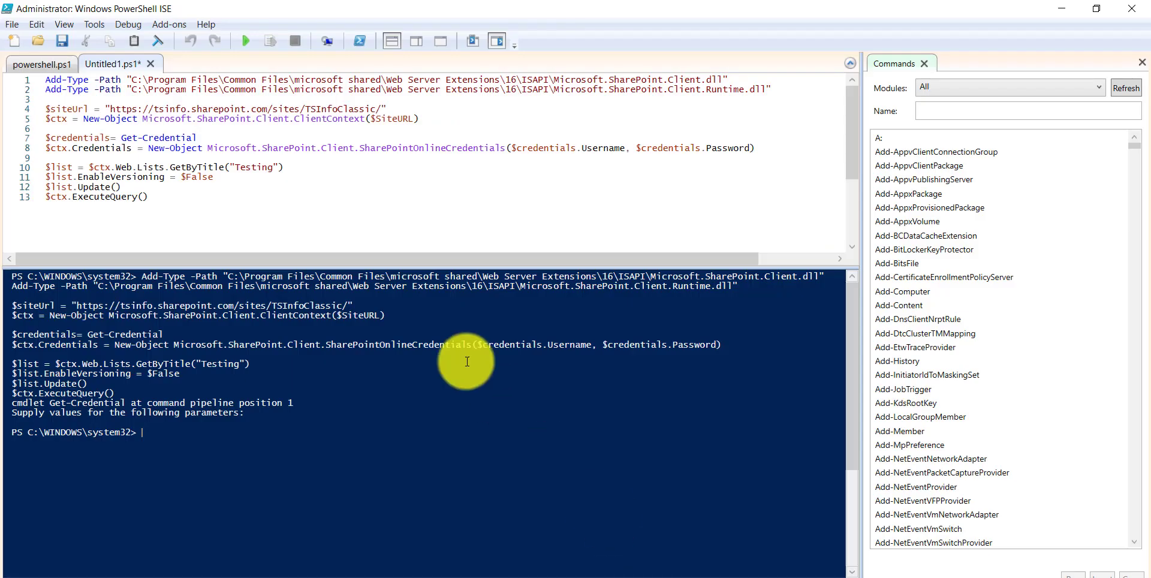
double_click(199, 176)
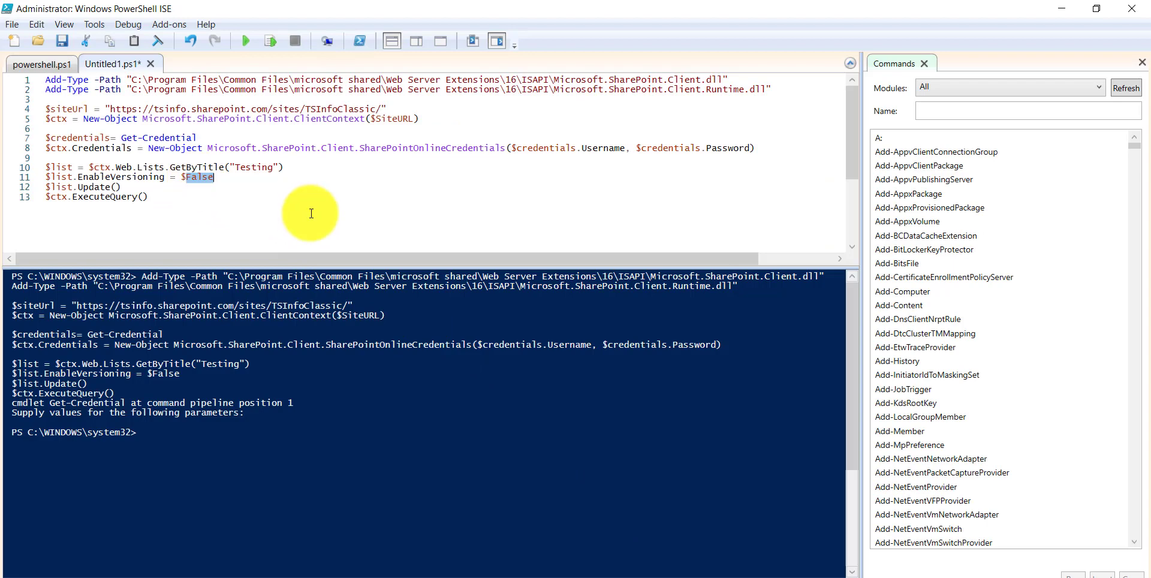
text(True)
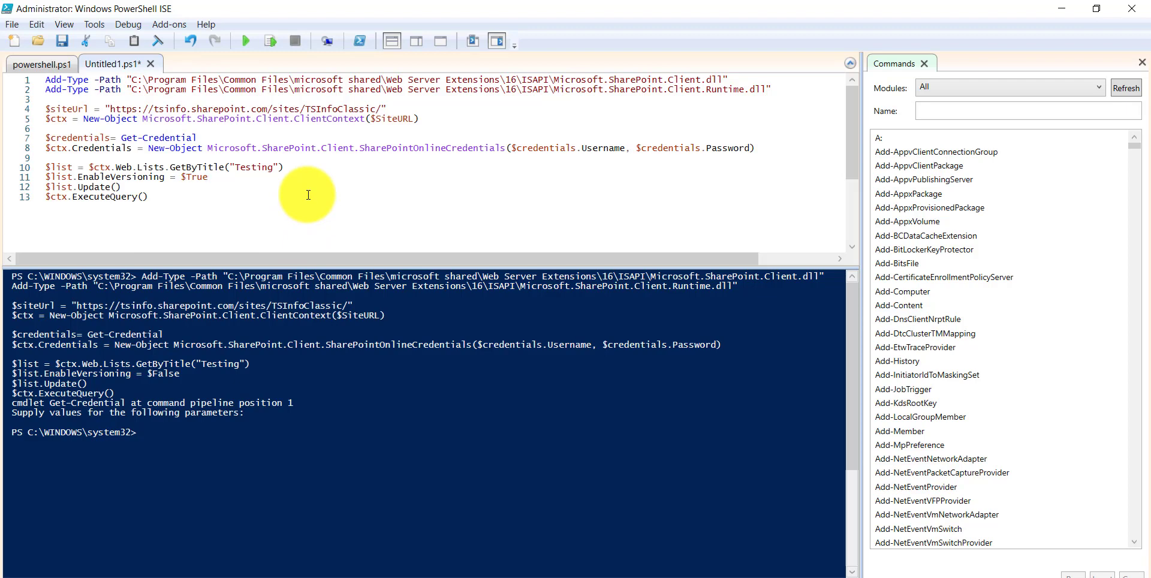
Run the script and authenticate with the site user name and password.
click(251, 46)
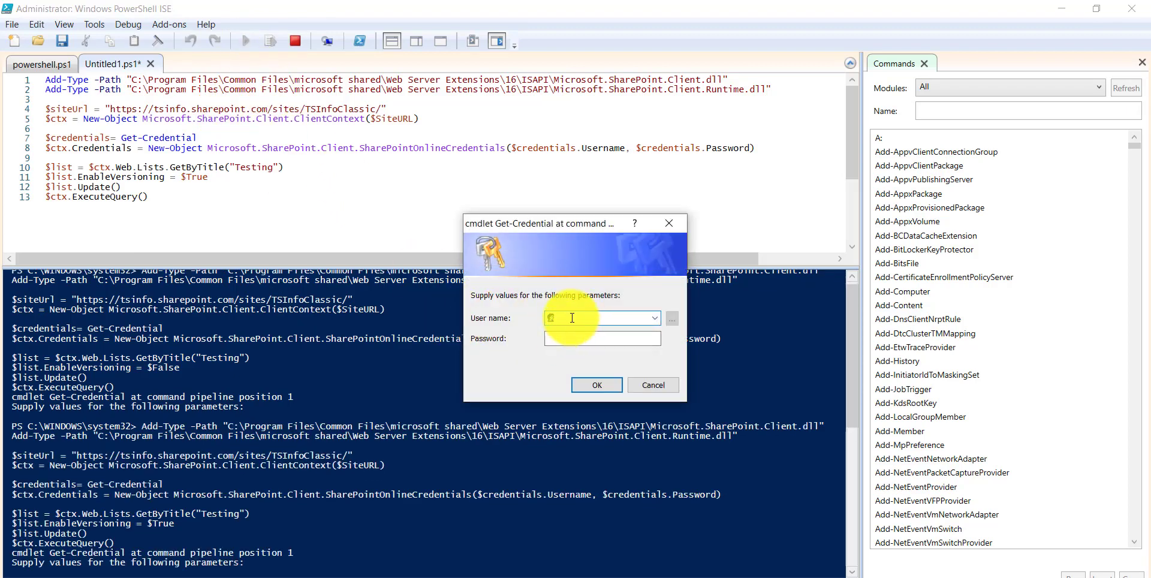
text(bijay)
key(Tab)
text(•••••••••••••)
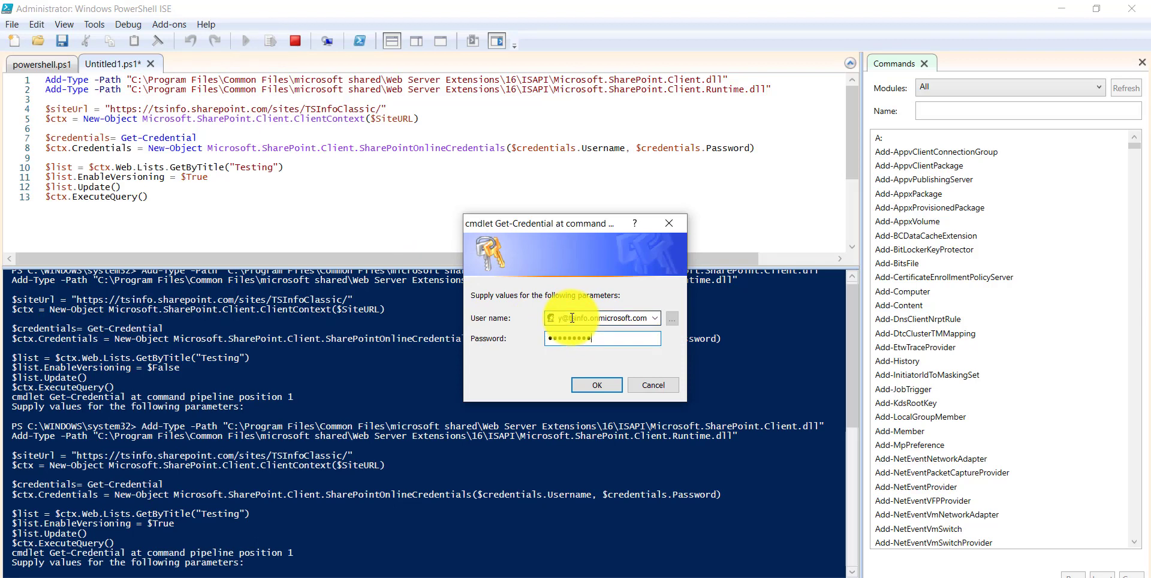
key(Return)
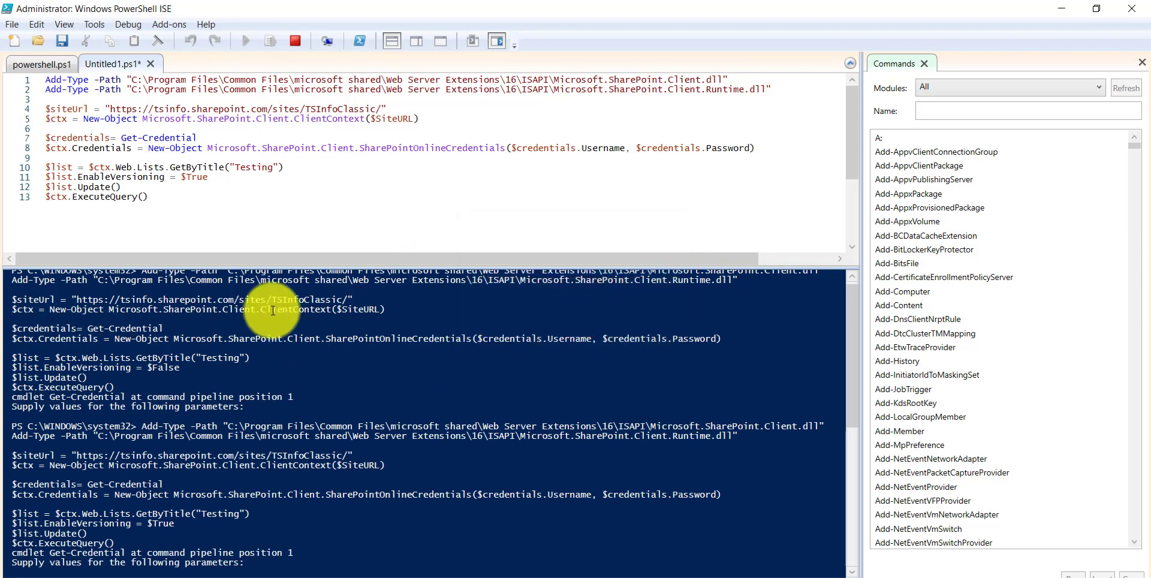
key(alt+Tab)
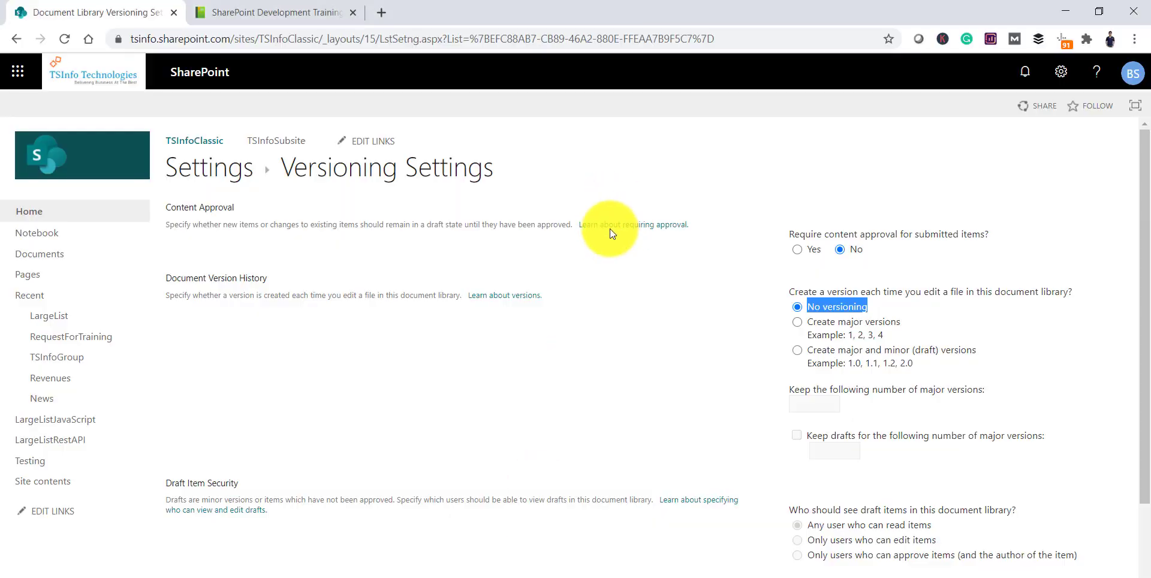
Reload Versioning Settings to confirm Testing creates major versions, keeping 100.
click(534, 46)
key(Return)
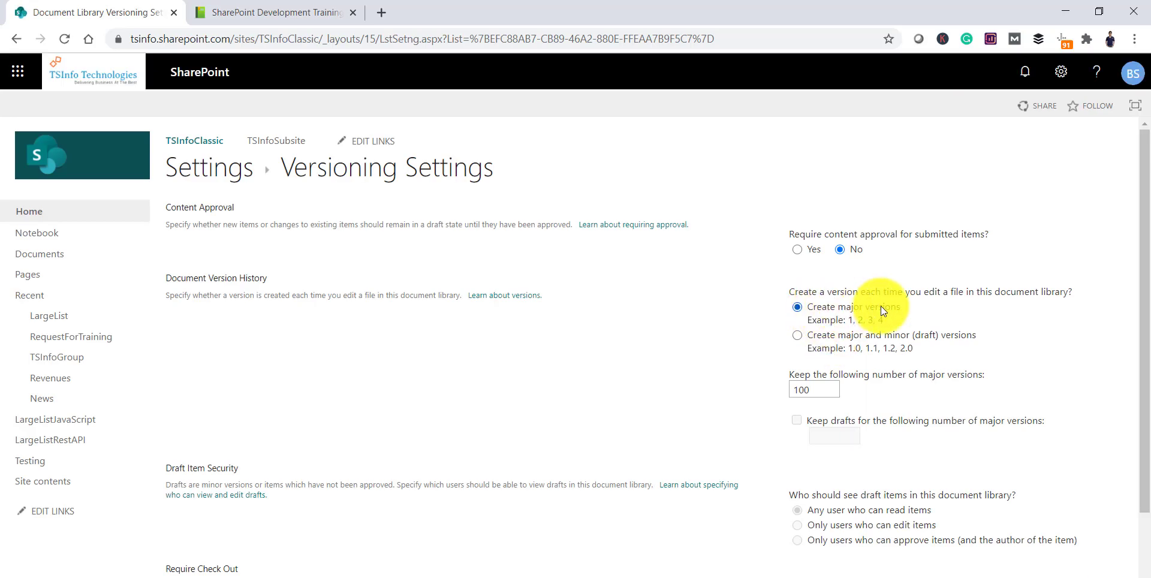
click(642, 576)
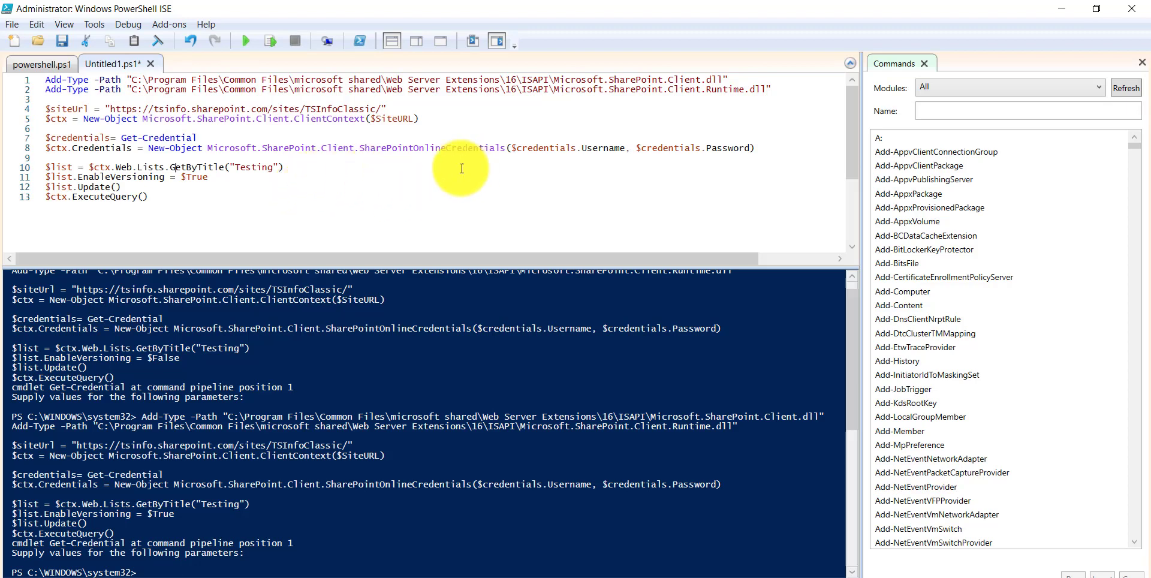
click(501, 576)
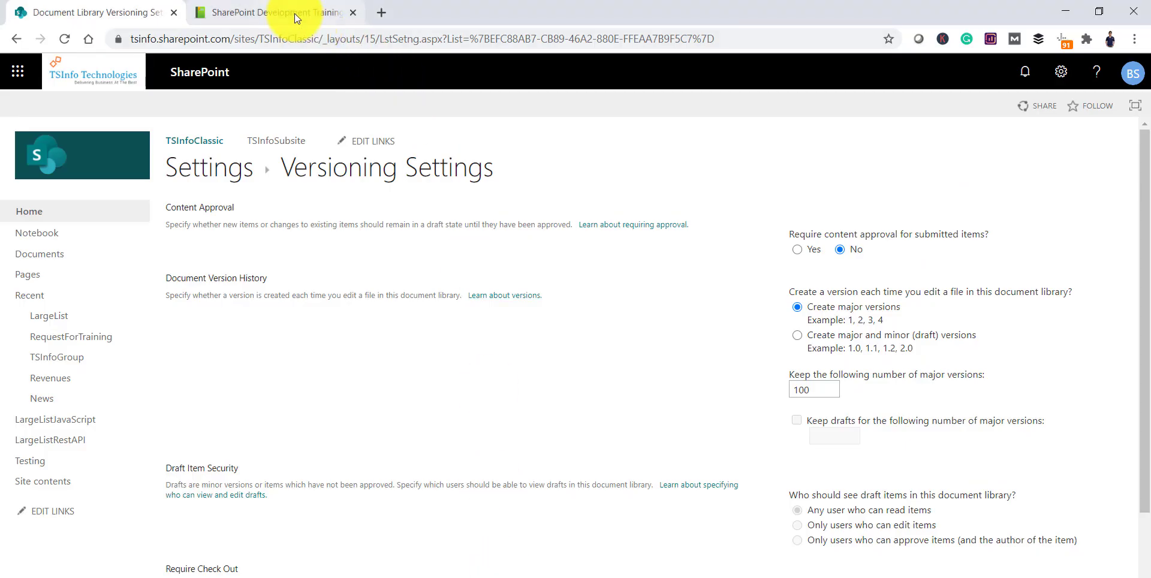
Open the SPGuides SharePoint Development Training tab and scroll to Module-2 and Module-3.
click(294, 13)
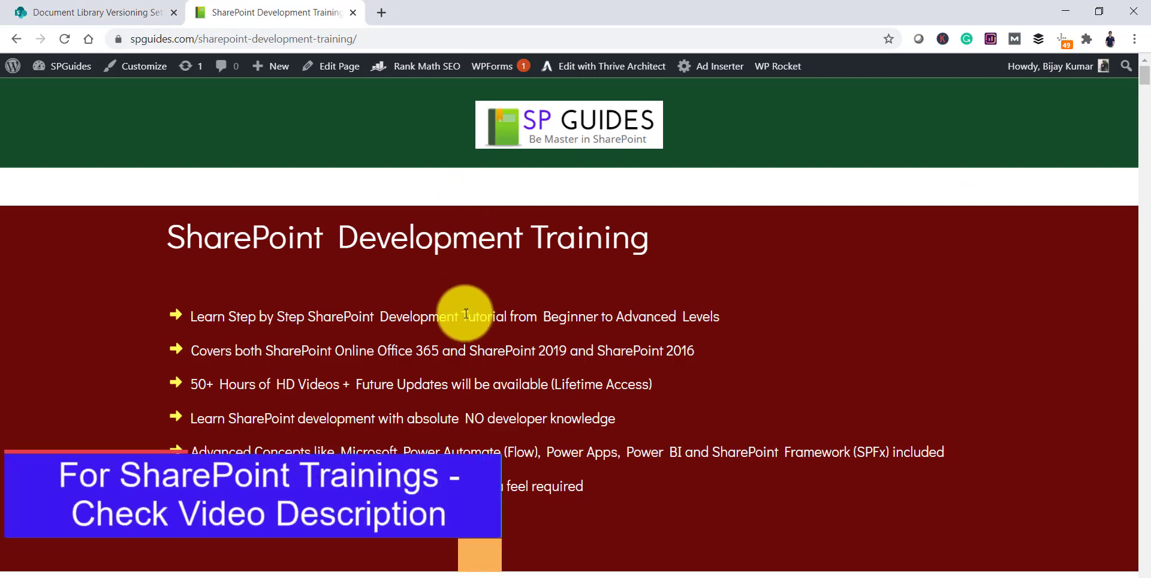
scroll(433, 313, down, 20)
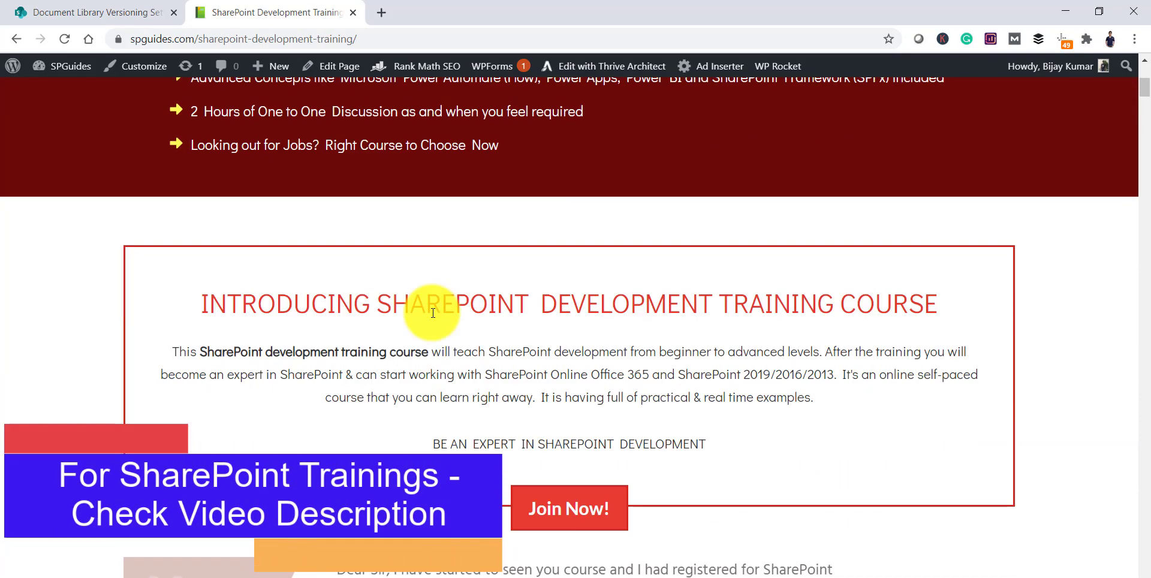
scroll(427, 306, down, 5)
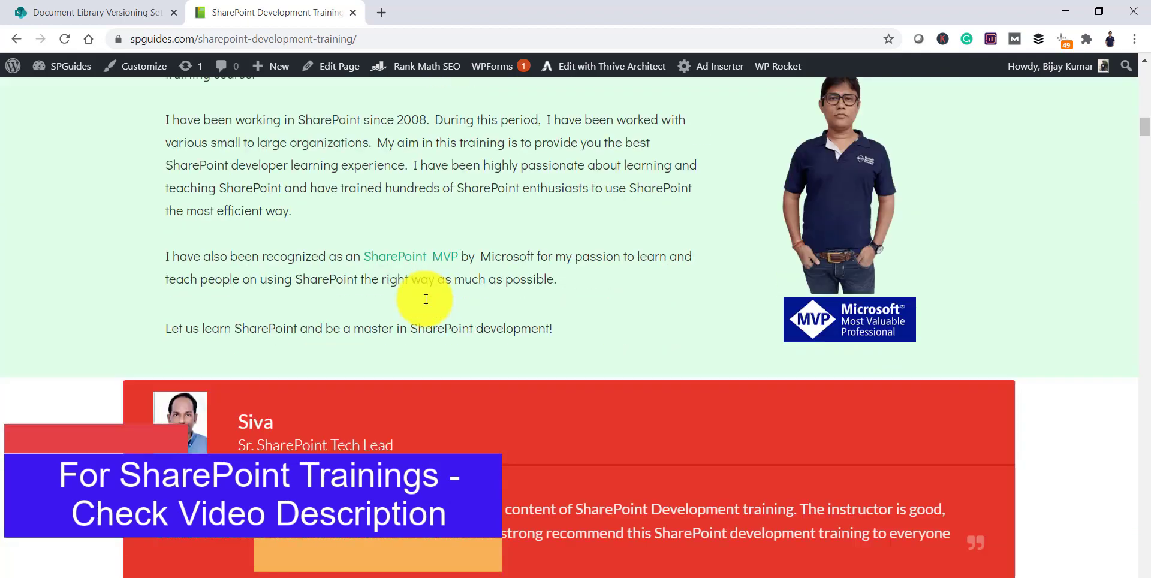
scroll(423, 293, down, 15)
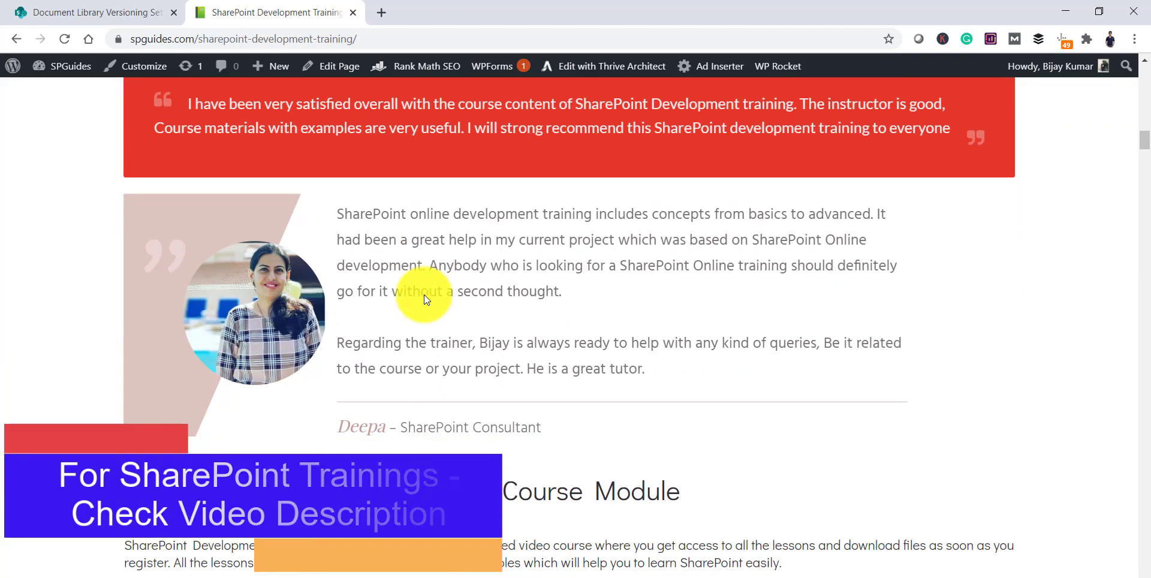
scroll(424, 294, down, 8)
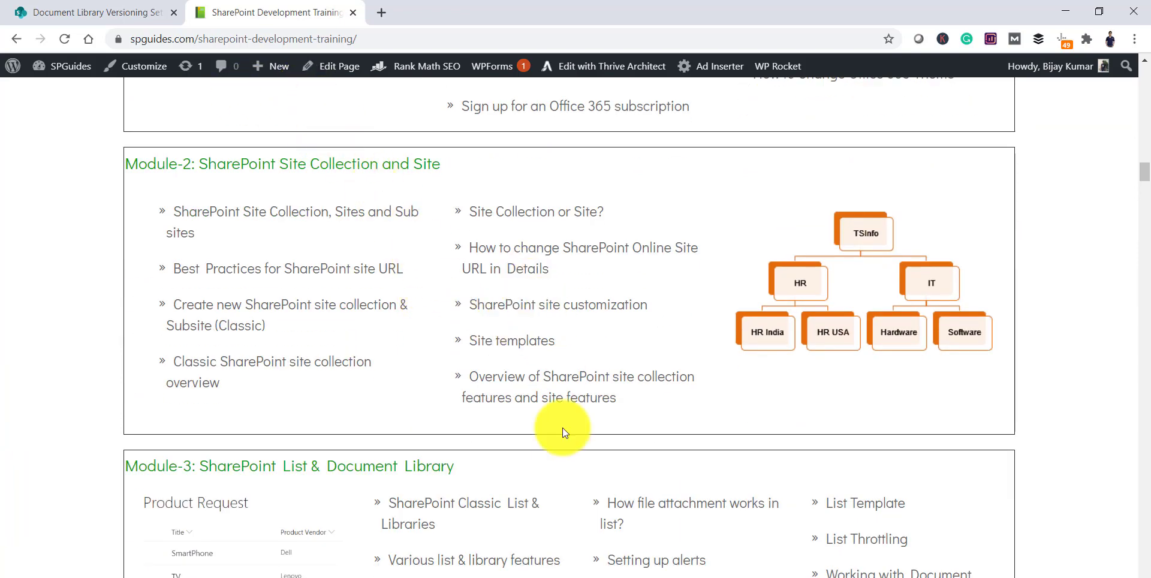
Walk through Connect-PnPOnline, $libraryname and Set-PnPList EnableVersioning $False, then copy the three-line block.
click(527, 576)
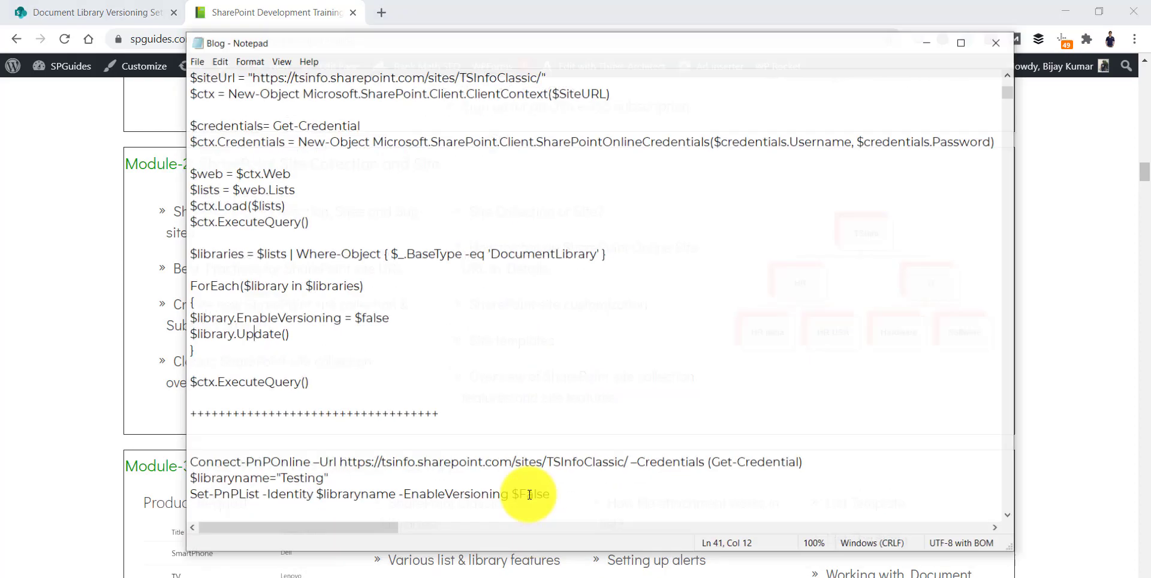
scroll(496, 308, down, 4)
scroll(495, 313, down, 1)
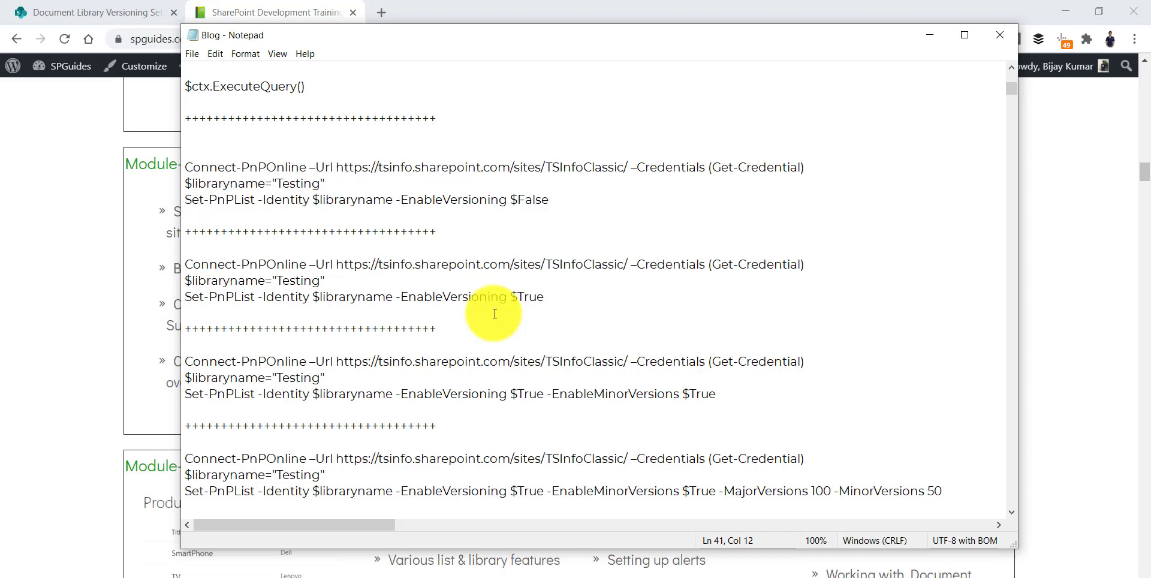
drag(186, 168, 312, 174)
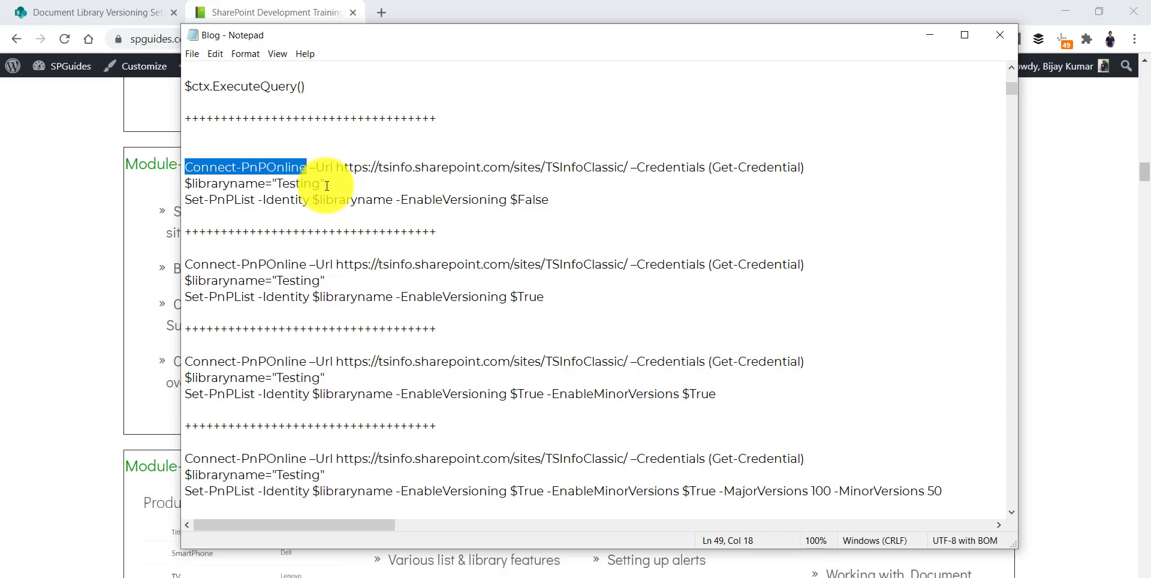
drag(187, 204, 285, 213)
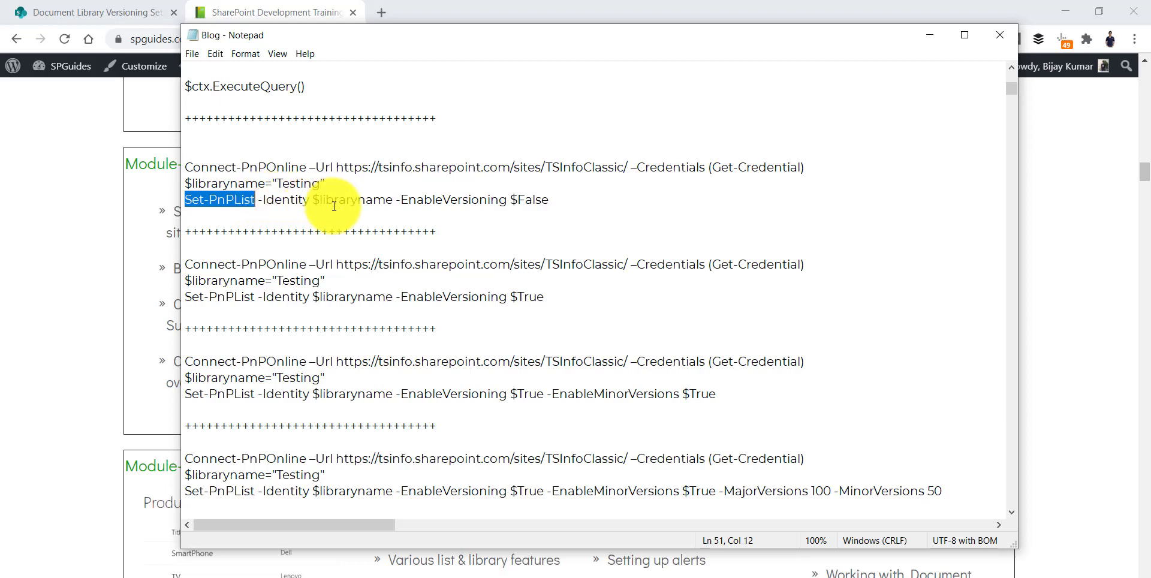
drag(312, 203, 506, 200)
click(450, 213)
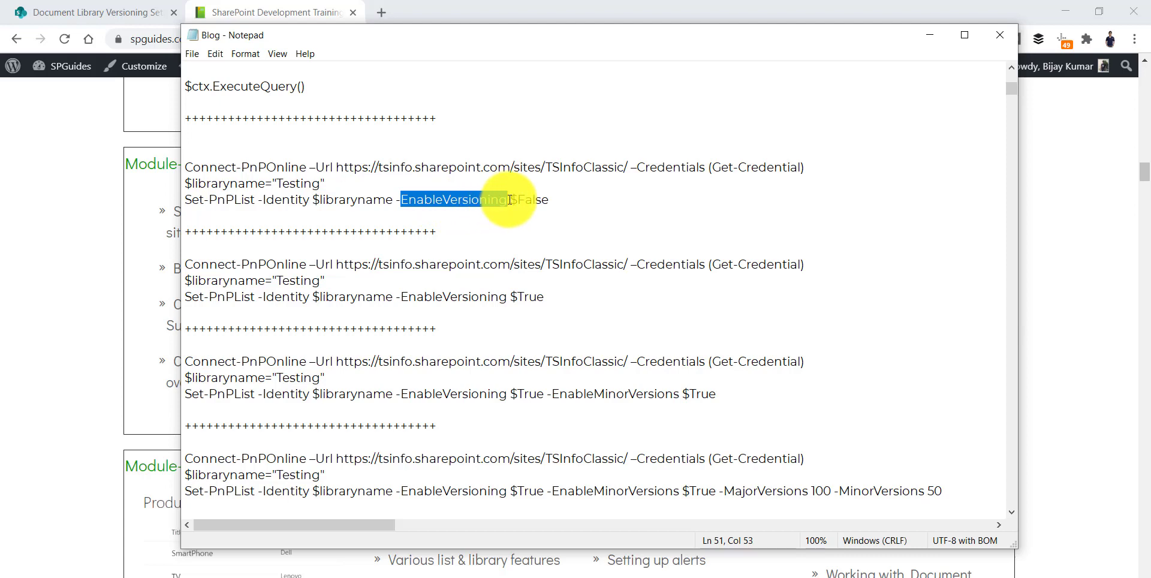
click(550, 200)
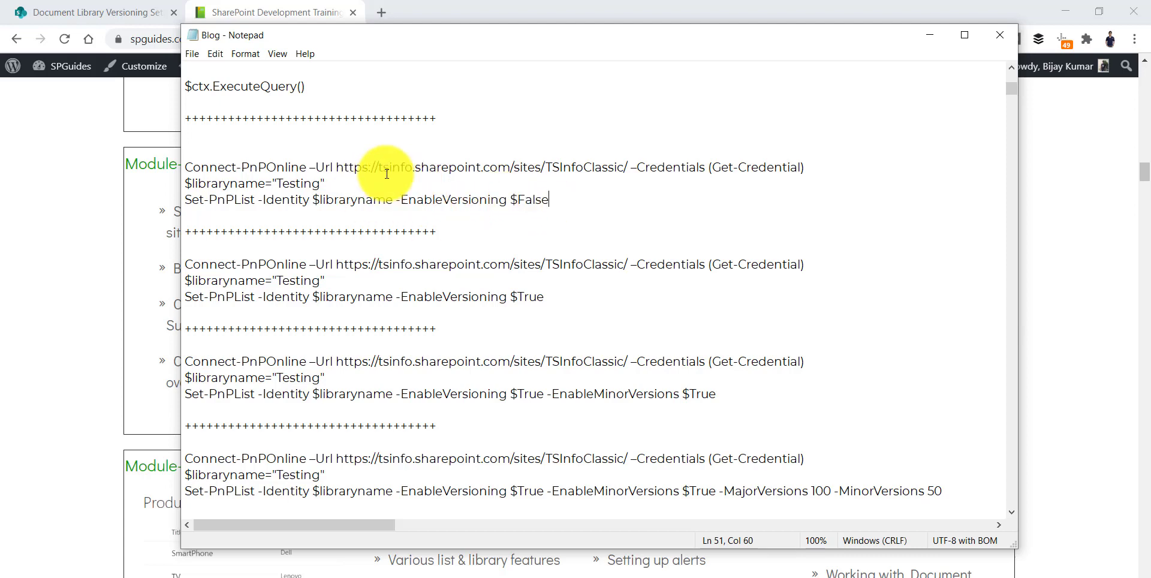
drag(185, 171, 580, 194)
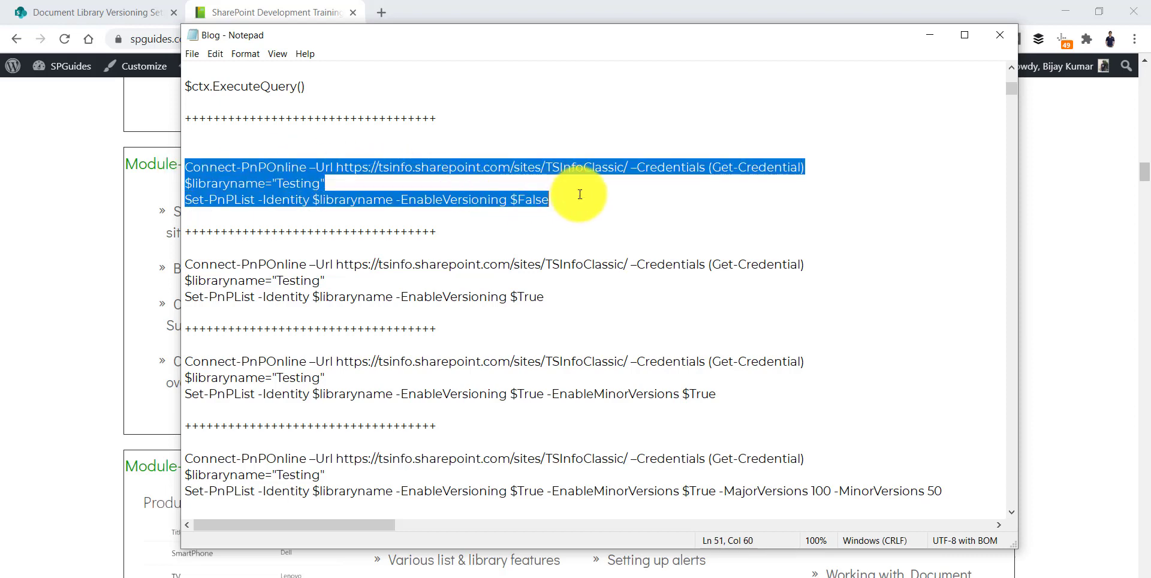
click(70, 204)
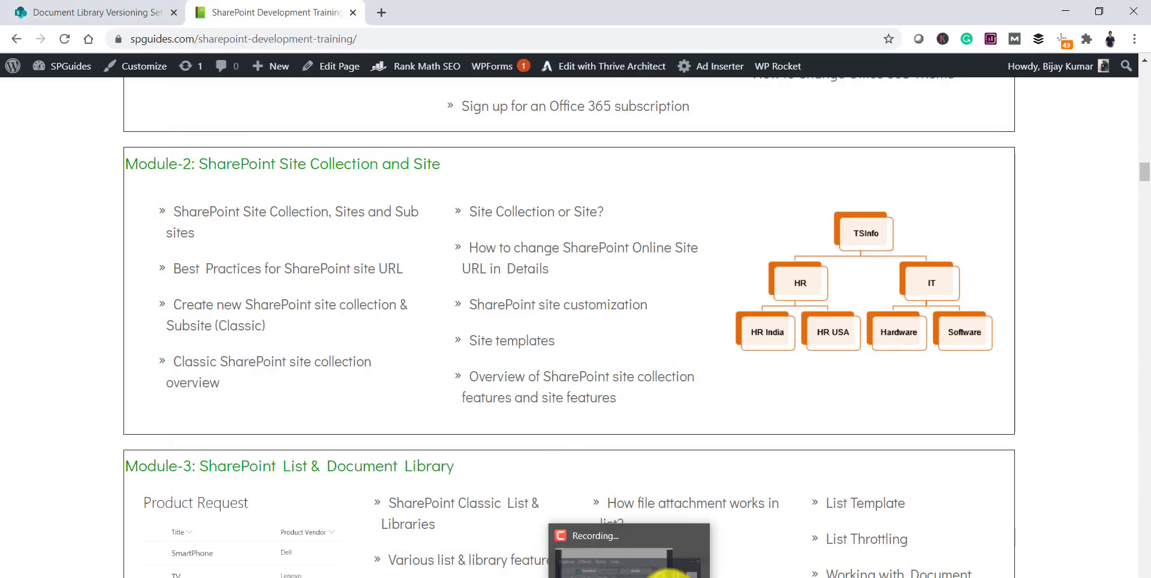
Replace the contents of powershell.ps1 with the pasted PnP versioning-off script.
click(647, 577)
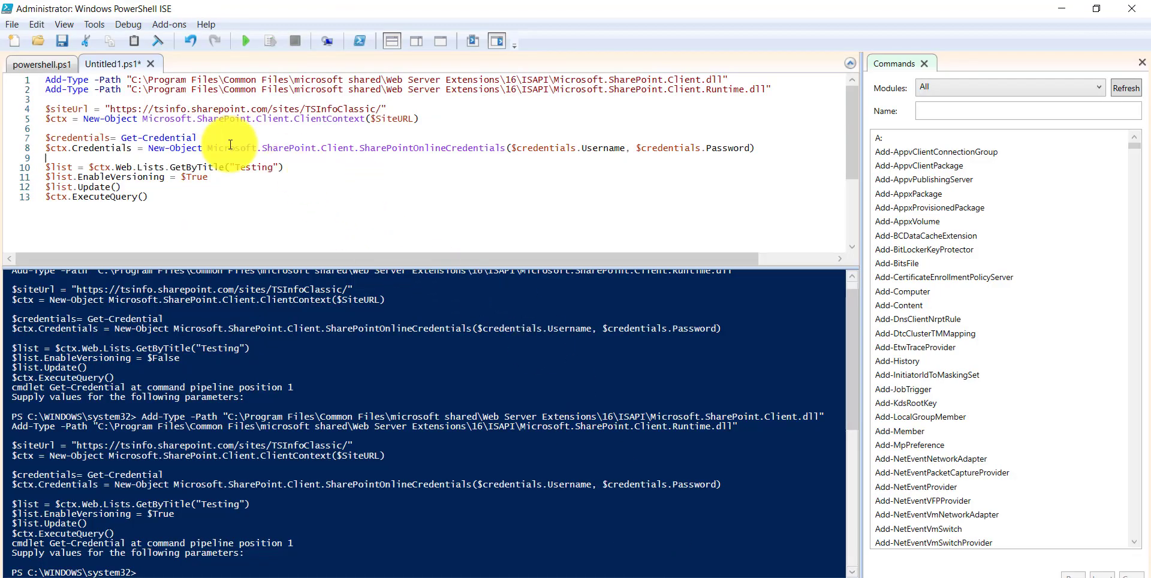
click(63, 73)
key(ctrl+a)
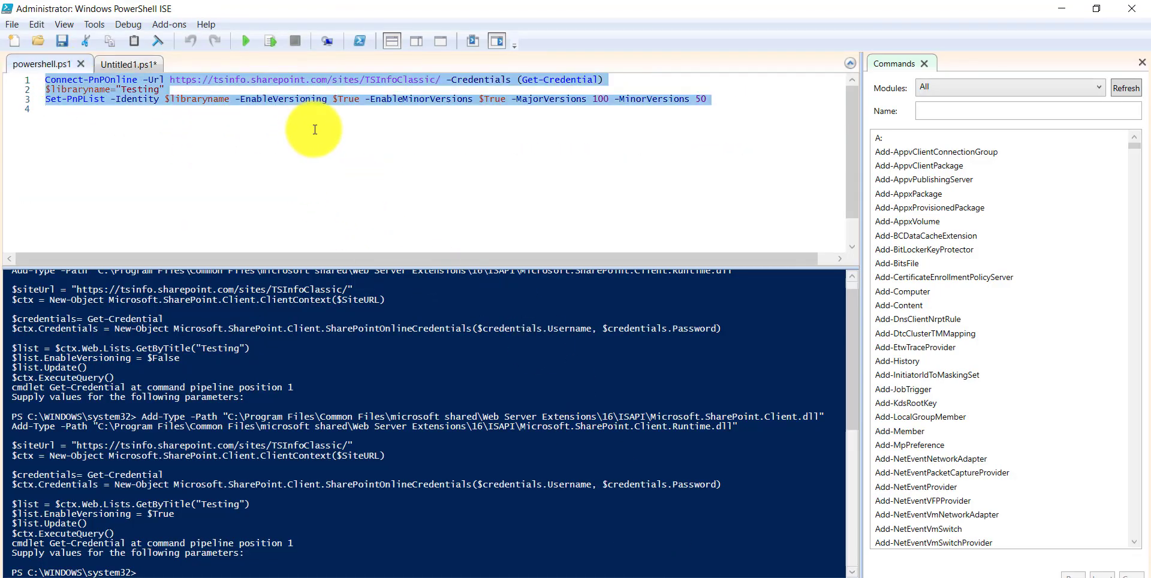
click(317, 130)
click(198, 98)
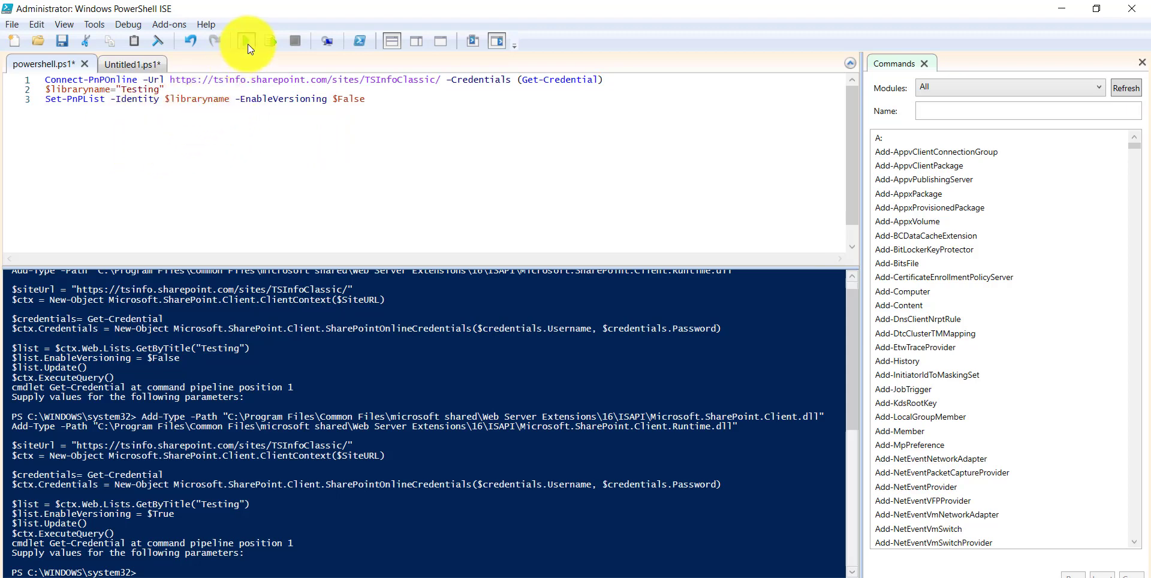
Save and run the script, supplying the account user name and password.
click(246, 41)
click(650, 336)
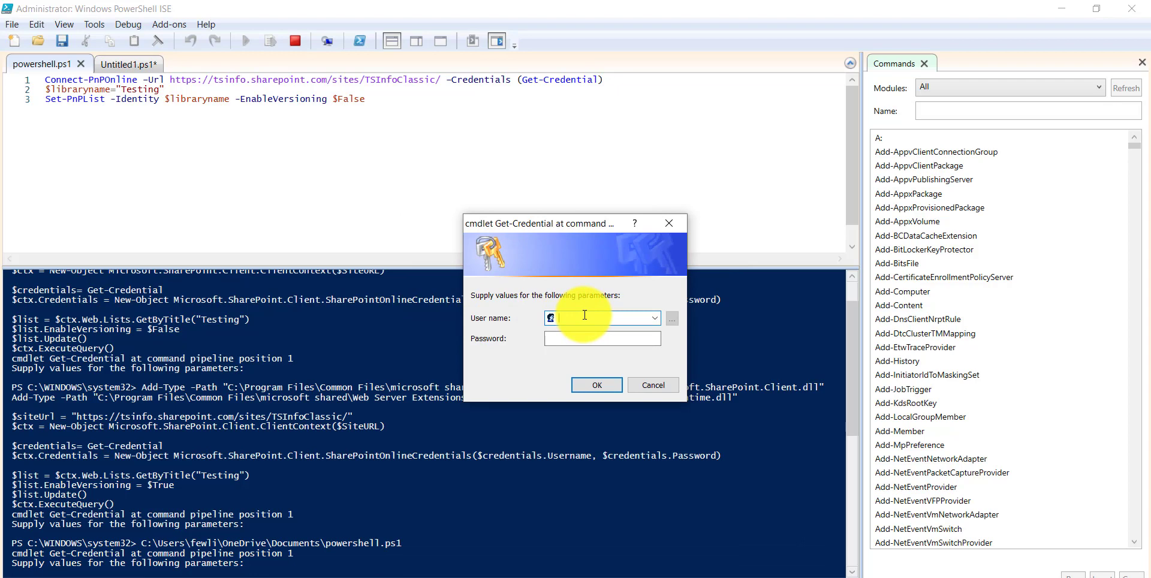
text(bijay@)
key(Tab)
key(ctrl+v)
key(Return)
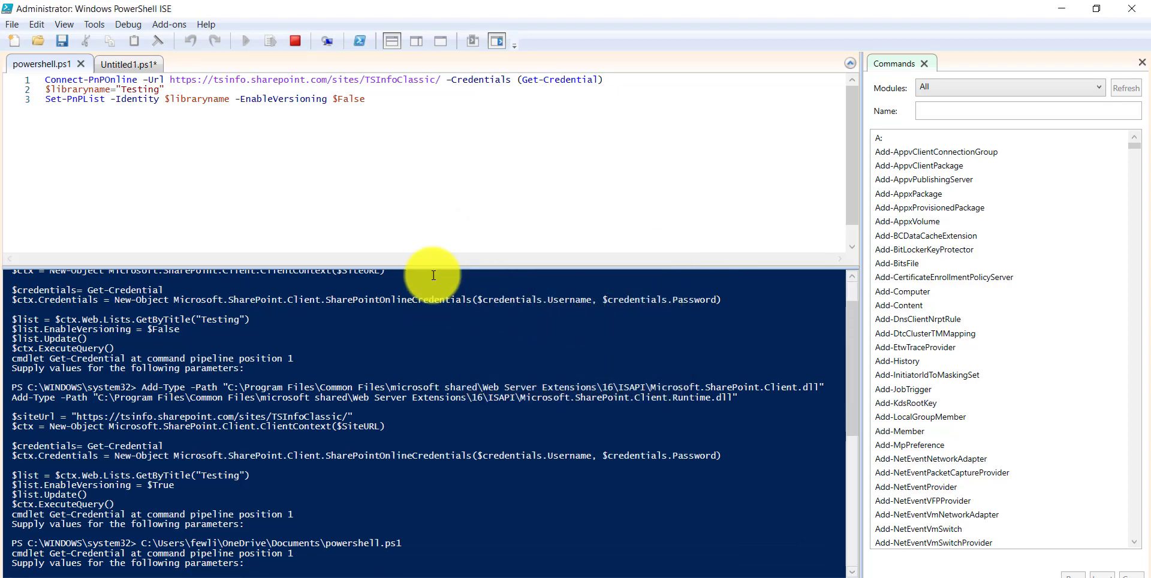
scroll(384, 389, down, 3)
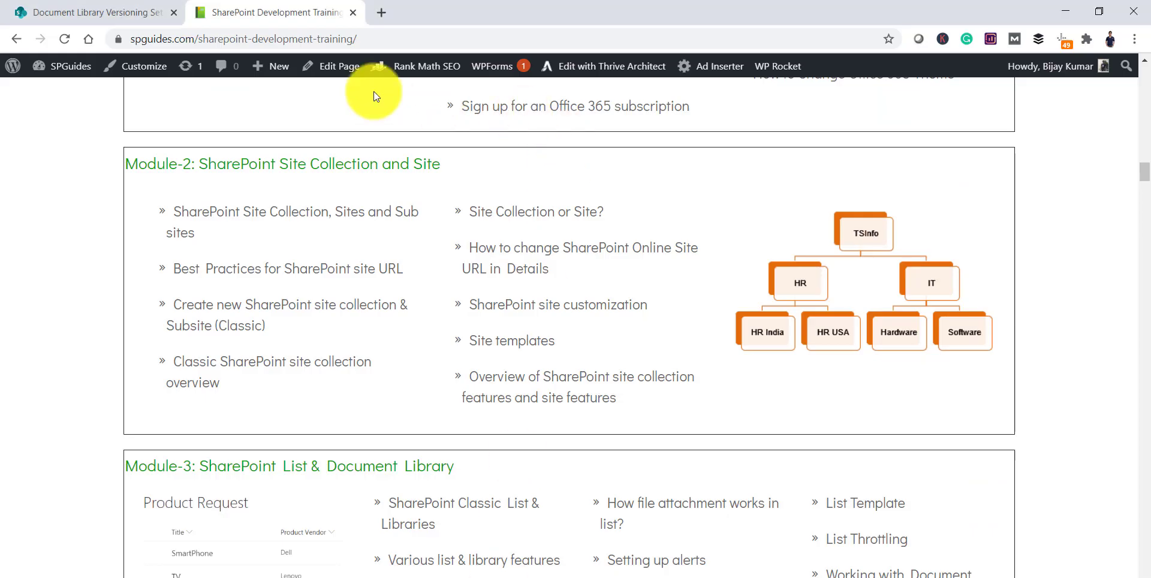
Reload Versioning Settings to confirm the Testing library shows No versioning.
click(95, 7)
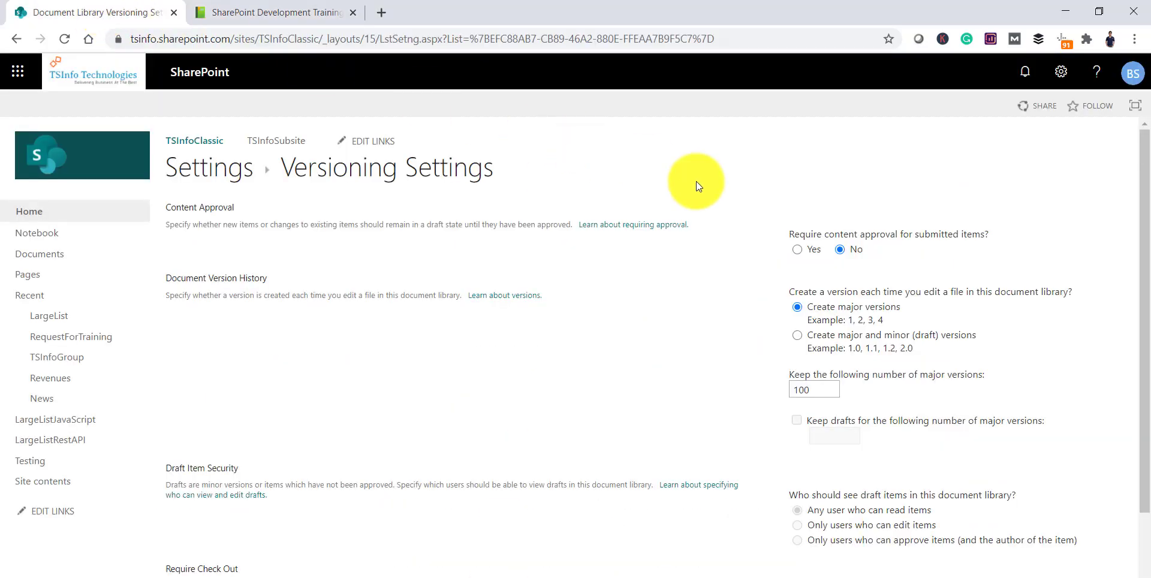
click(324, 41)
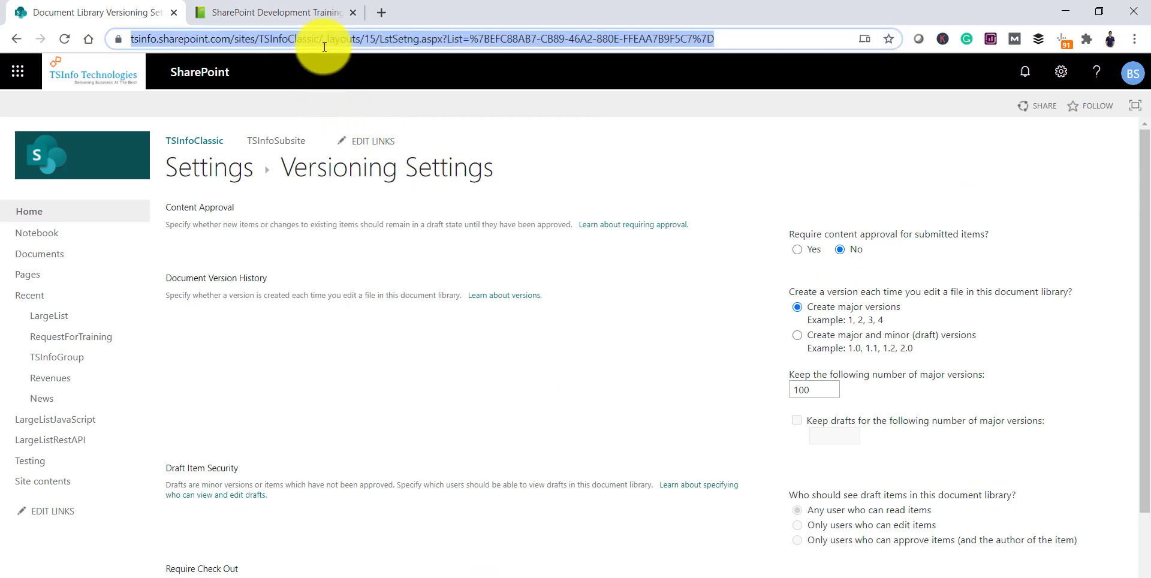
key(Return)
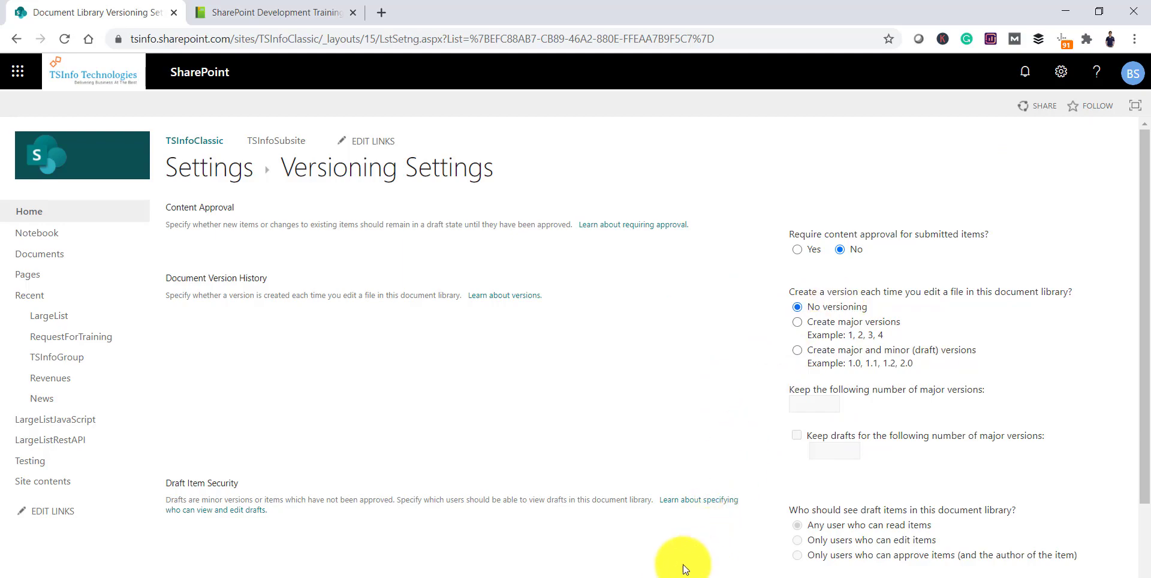
Change EnableVersioning on line 3 of the PnP script from $False to $True.
click(653, 576)
double_click(350, 99)
text(True)
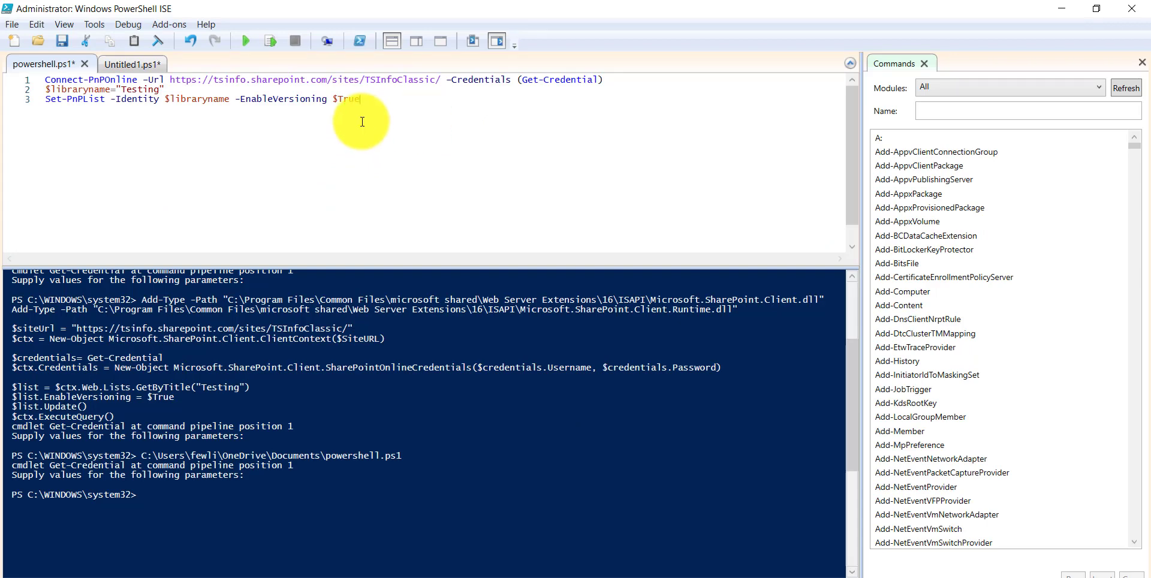
Bring up the Blog notes and scroll to the EnableMinorVersions script with MajorVersions 100 / MinorVersions 50.
click(567, 577)
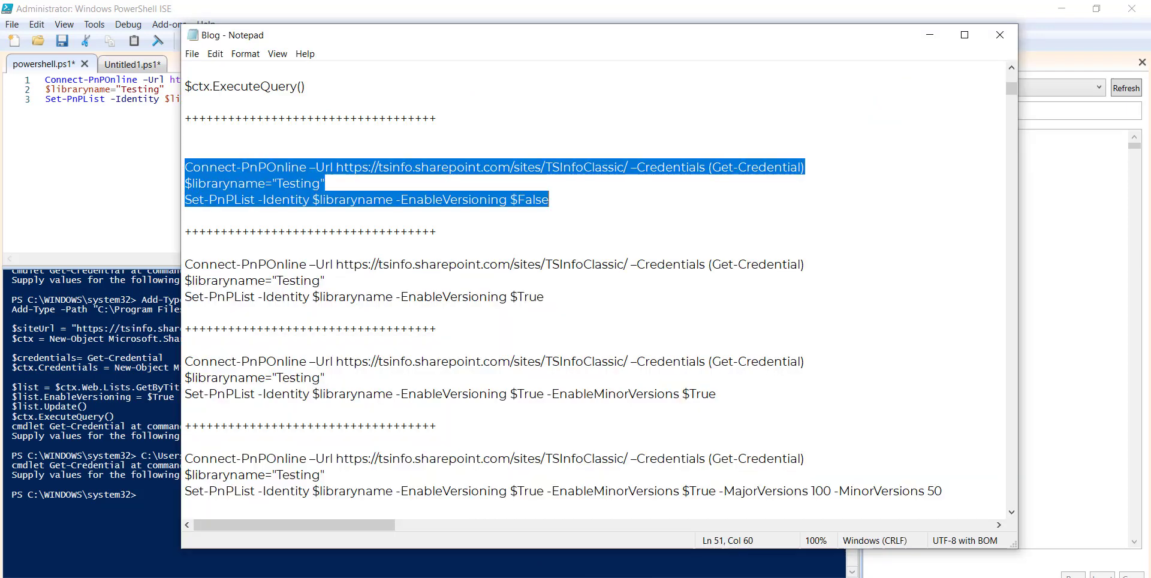
click(408, 226)
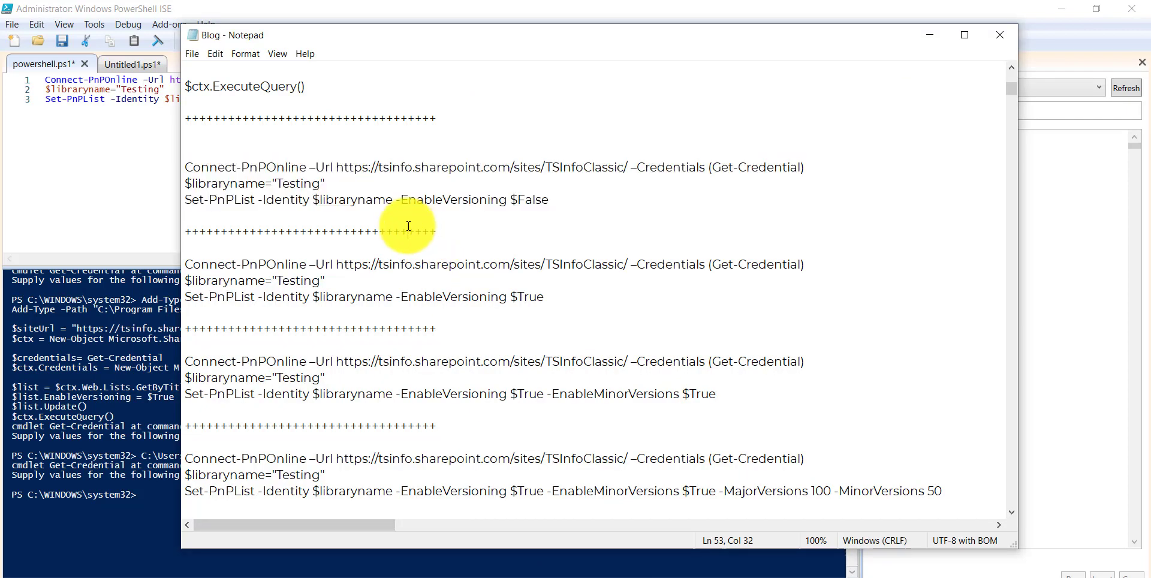
scroll(408, 226, down, 1)
click(608, 338)
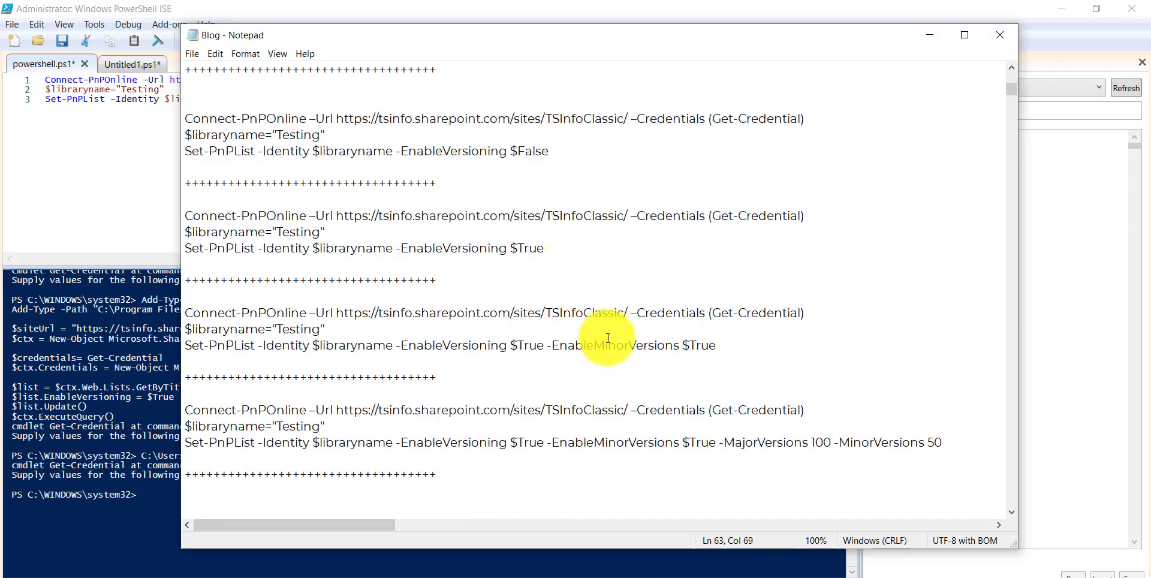